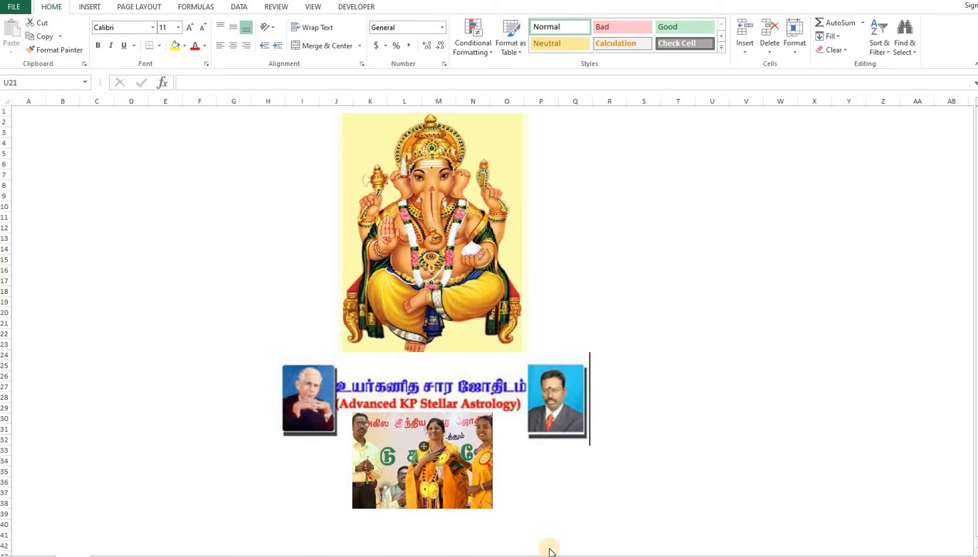
Switch to the workbook window containing the horary chart sheet.
mouse_move(640, 555)
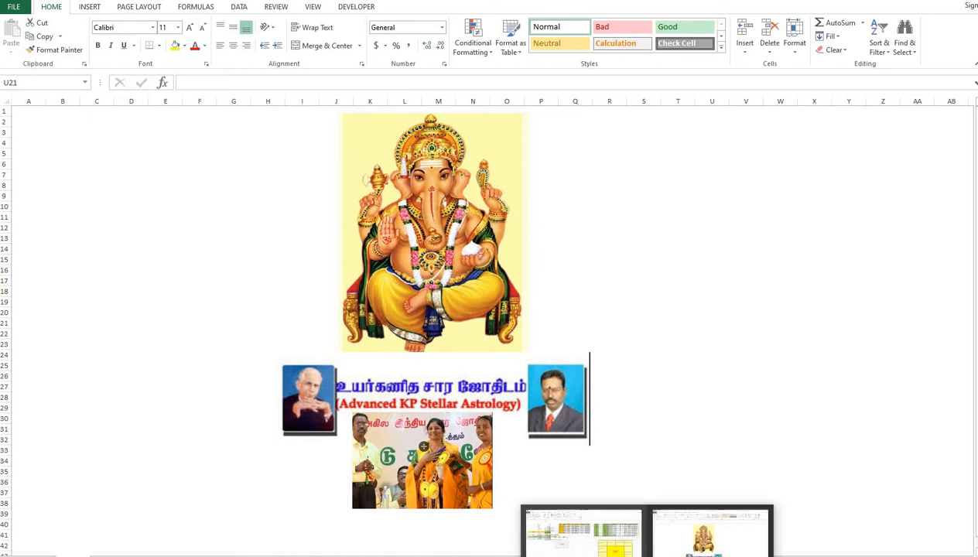
left_click(579, 532)
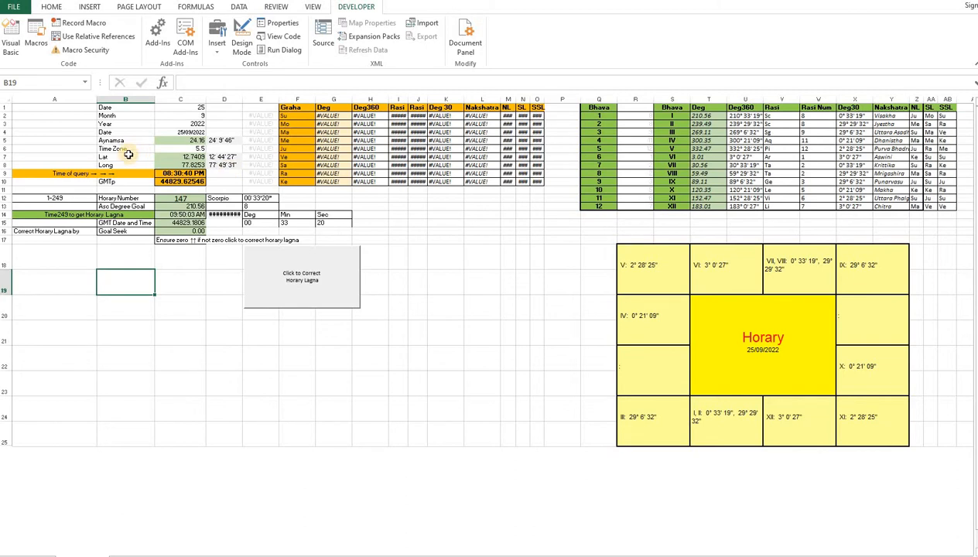
Examine the date, time of query, latitude, longitude and ayanamsa input cells in column C.
left_click(54, 174)
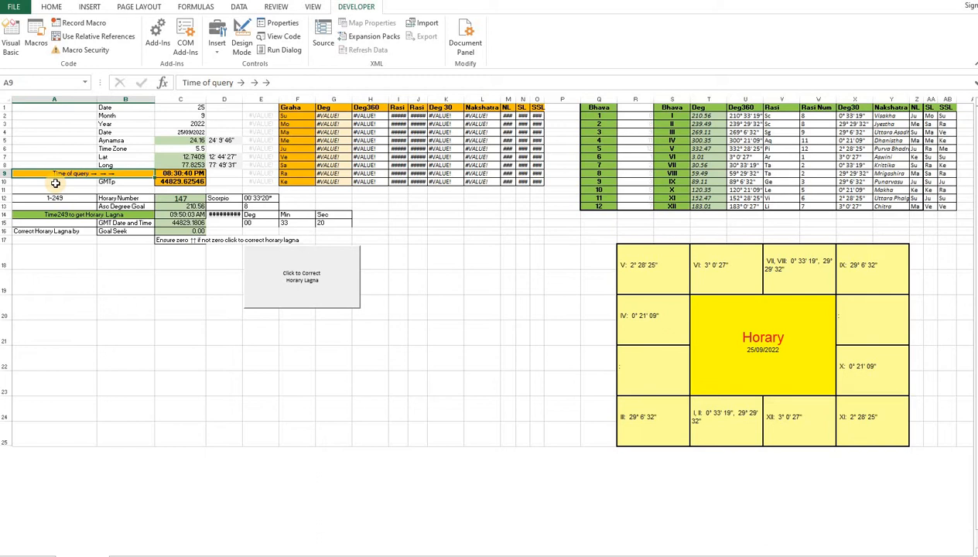
left_click(178, 116)
left_click(172, 124)
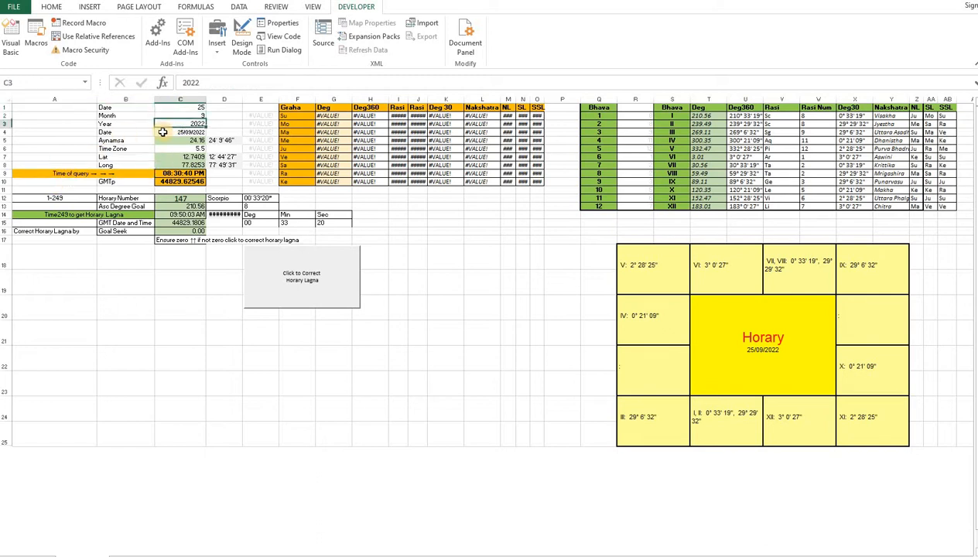
left_click(163, 132)
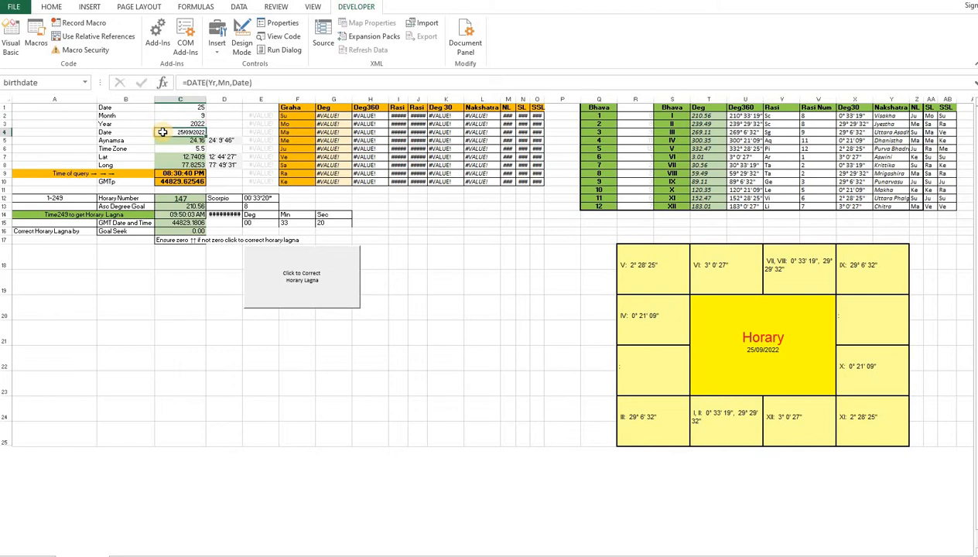
left_click(88, 173)
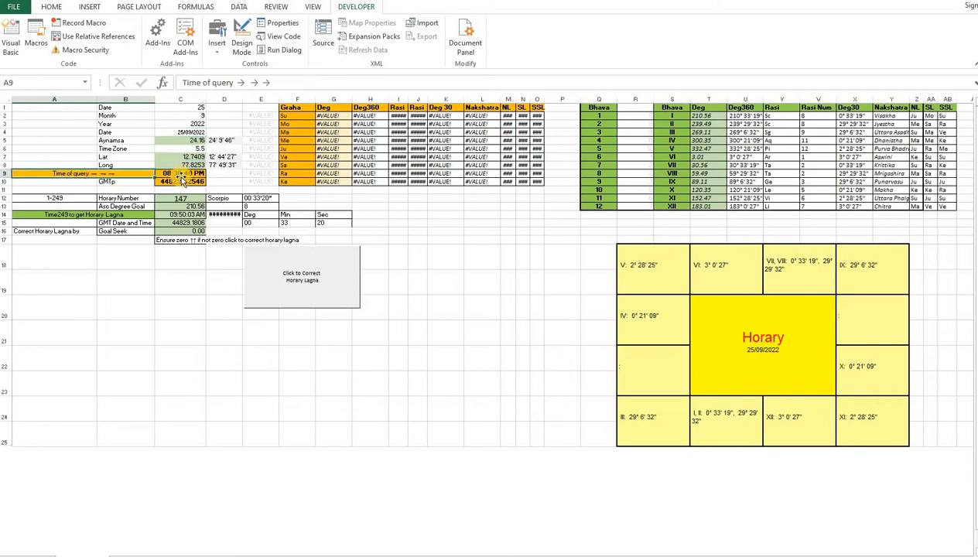
left_click(175, 173)
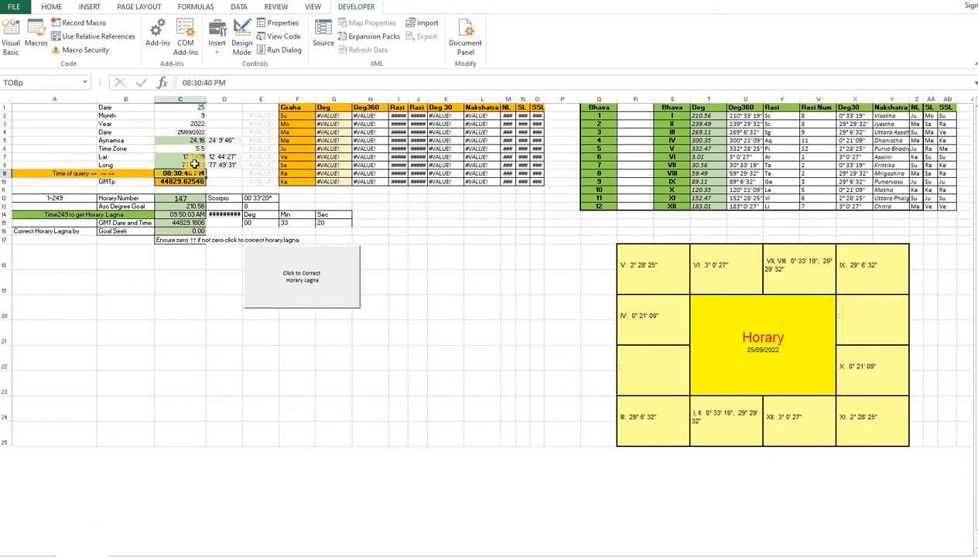
left_click(193, 165)
left_click(194, 157)
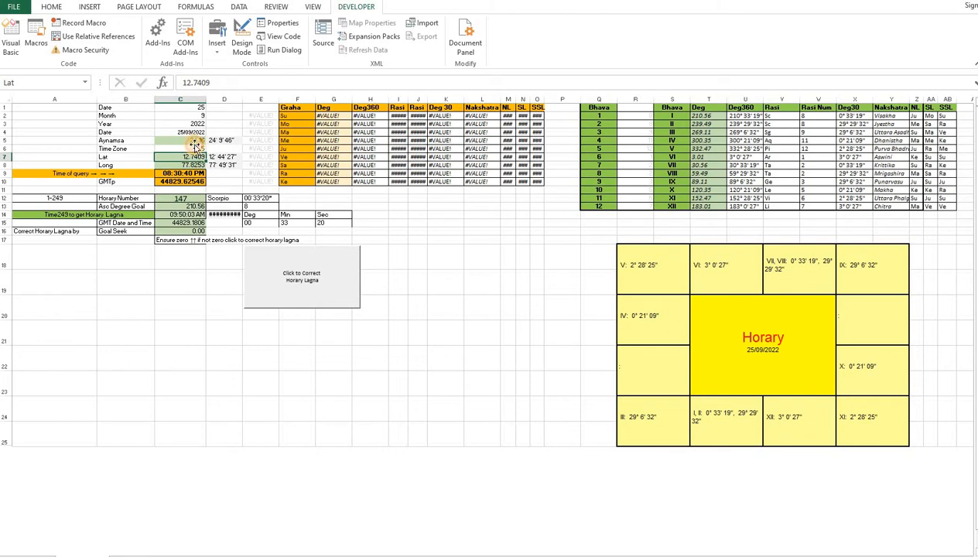
left_click(196, 143)
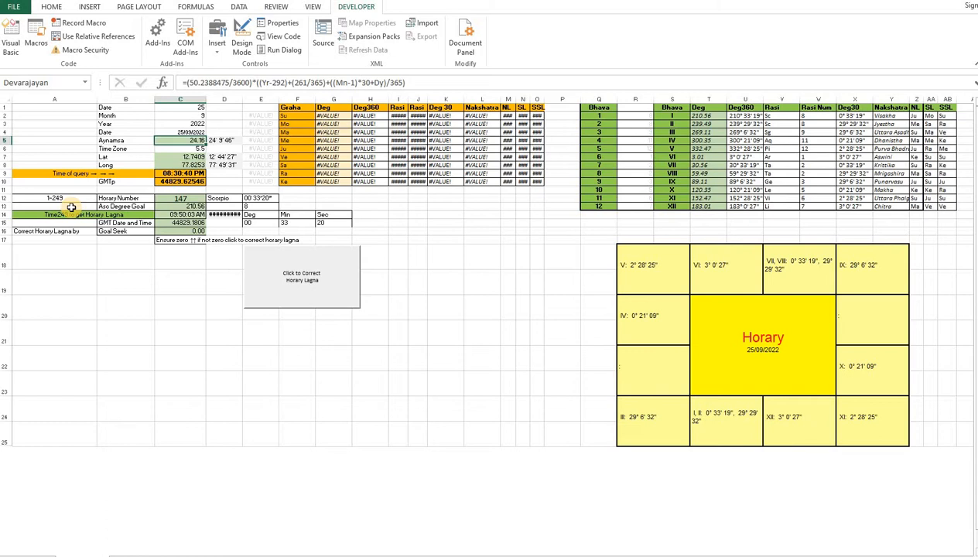
Check the horary number in C12 against its 1-249 range, along with the time of query.
left_click(71, 196)
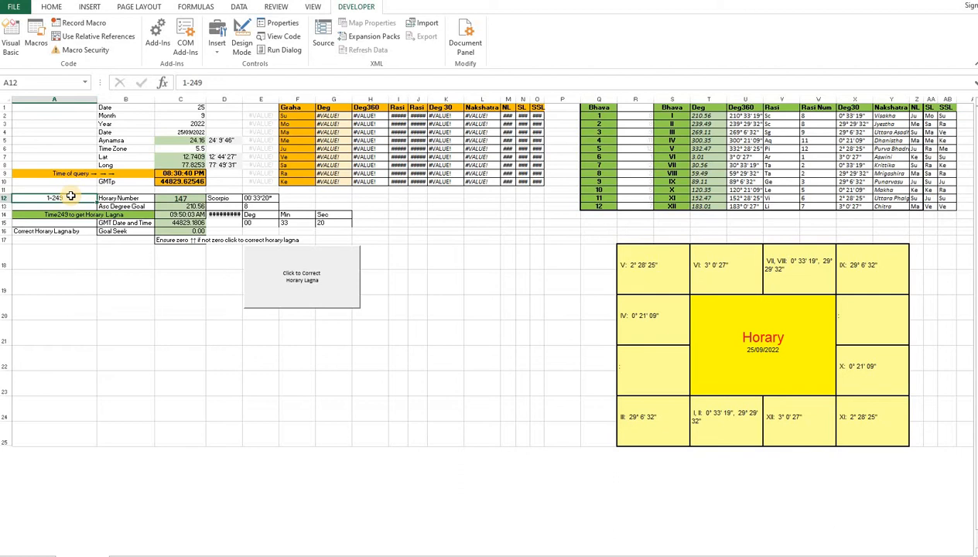
left_click(179, 198)
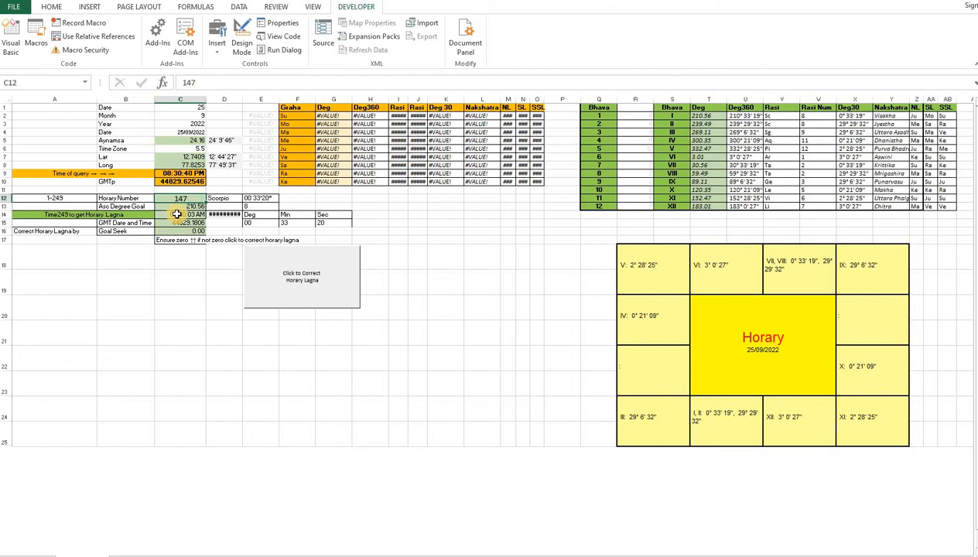
left_click(66, 200)
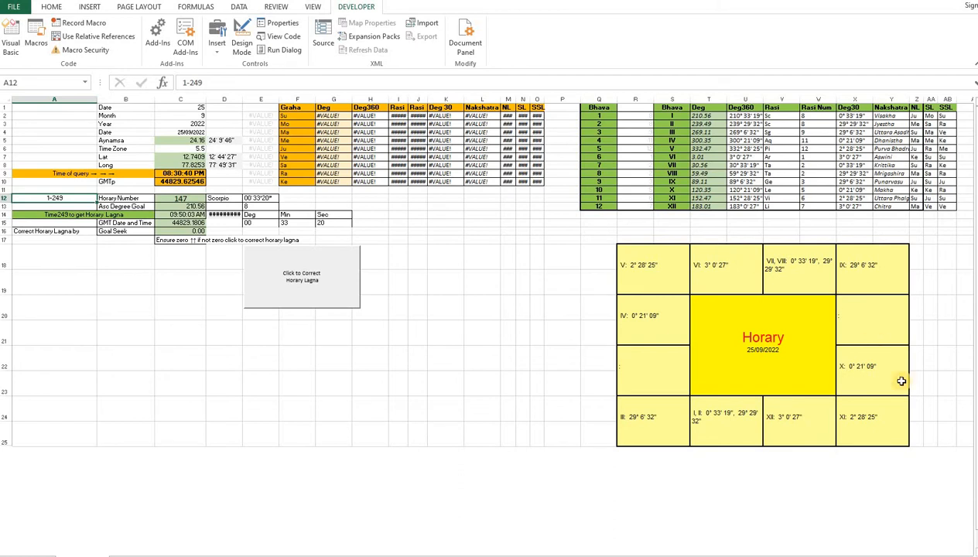
left_click(199, 199)
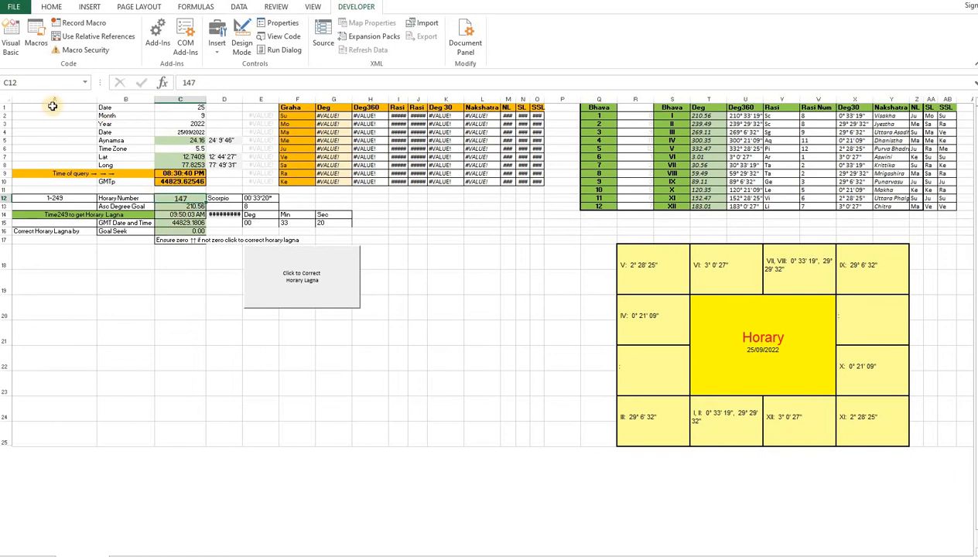
left_click(177, 174)
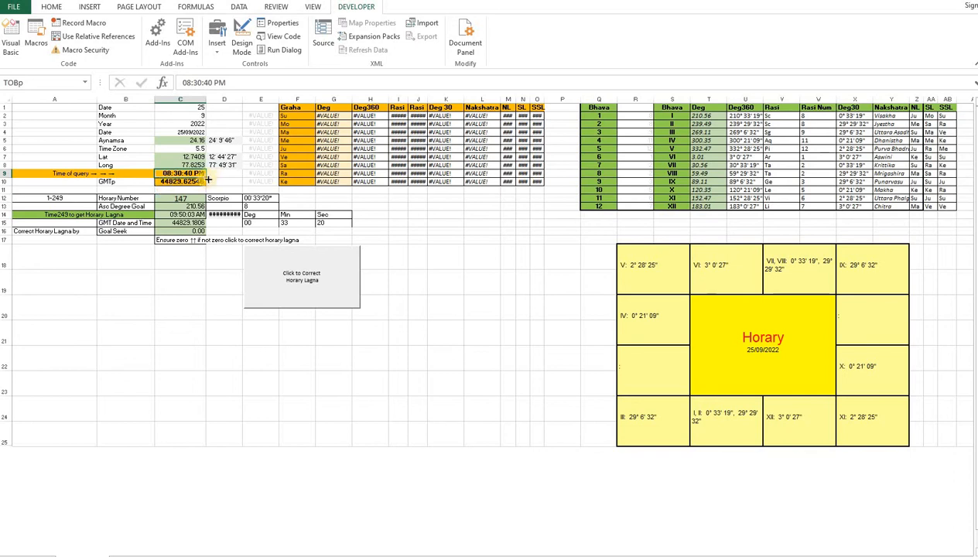
Re-enter the Sun's degree formula in G2 so that the planetary table recalculates.
left_click(314, 116)
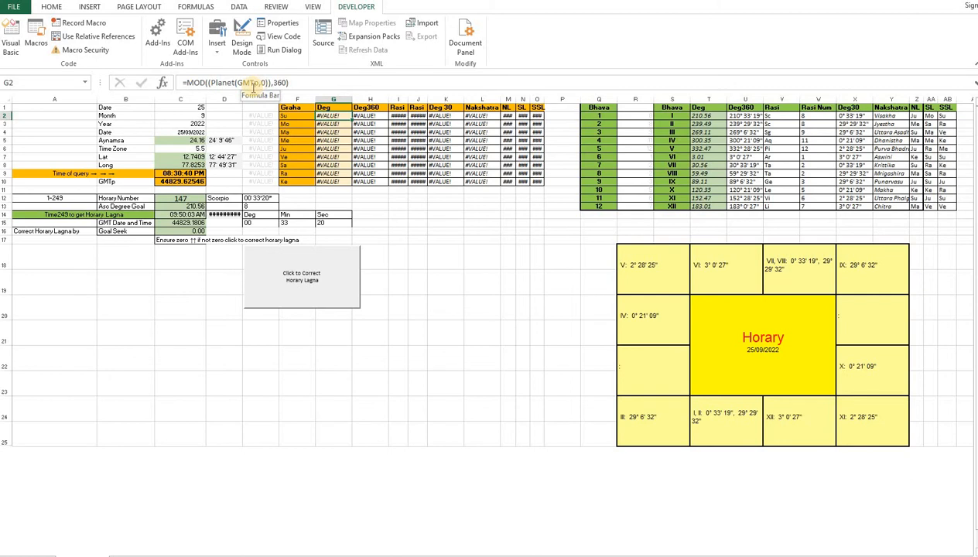
left_click(323, 82)
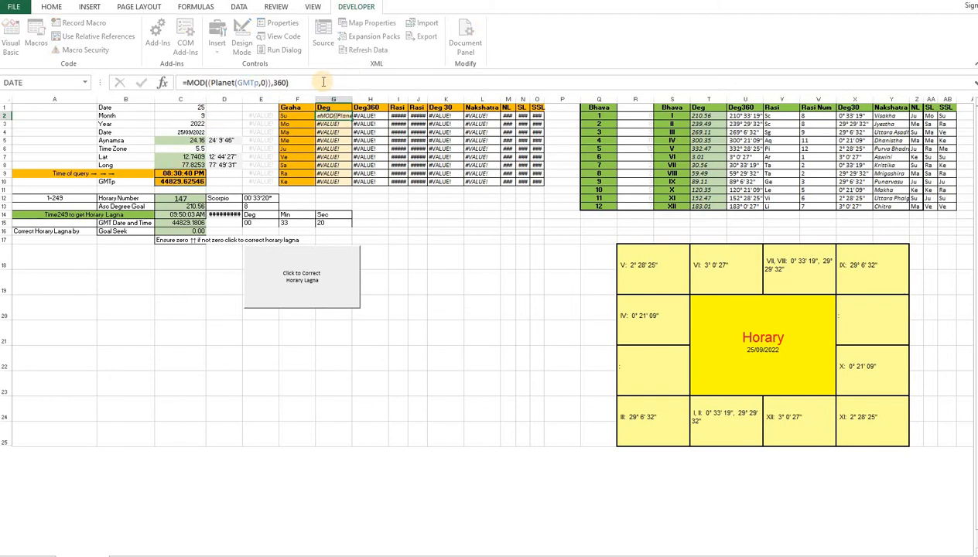
key("Return")
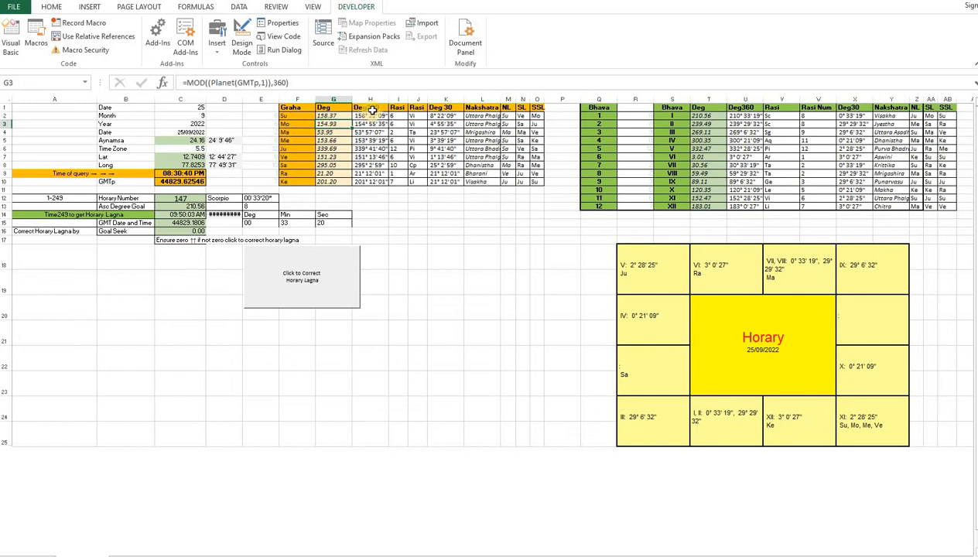
Examine the planetary table's Deg360, Rasi, Deg 30, Nakshatra, NL, SL and SSL columns.
left_click(371, 107)
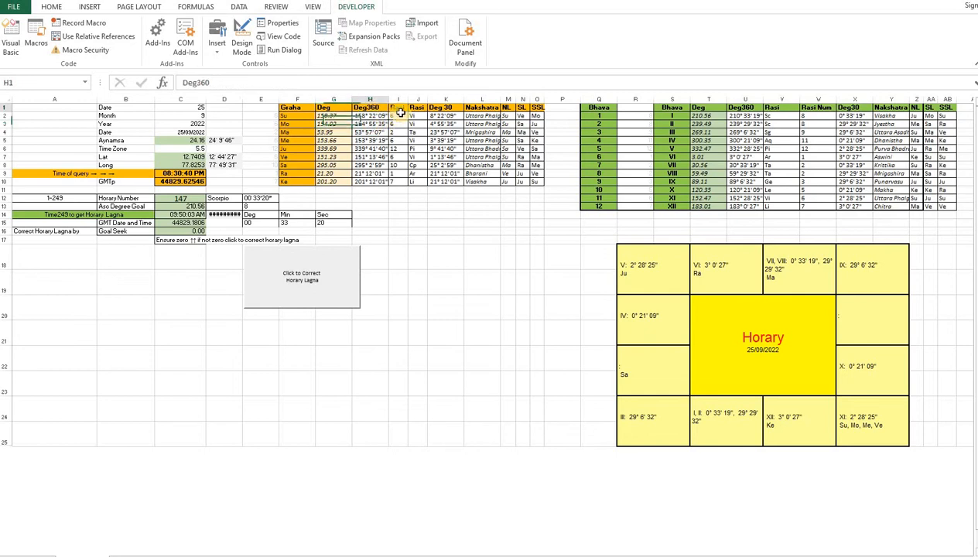
left_click(397, 108)
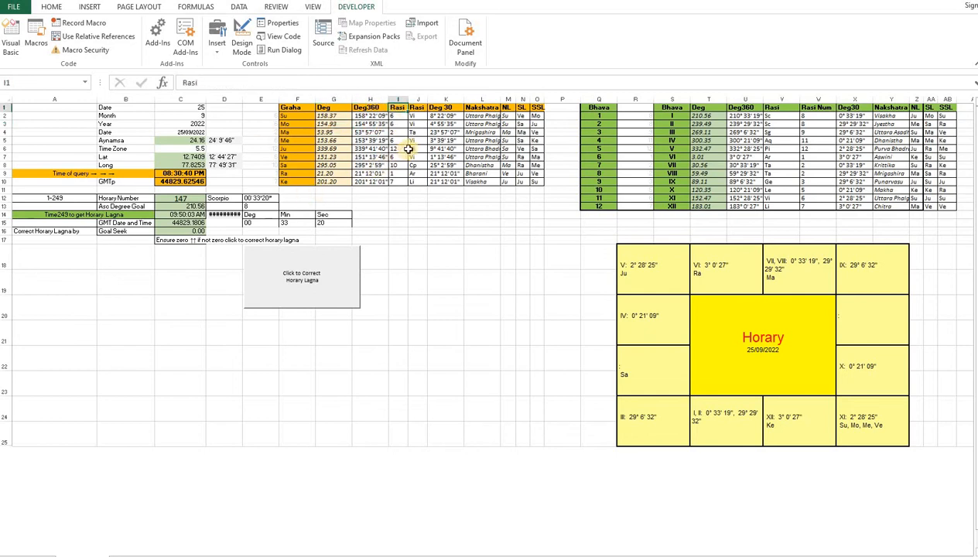
left_click(449, 116)
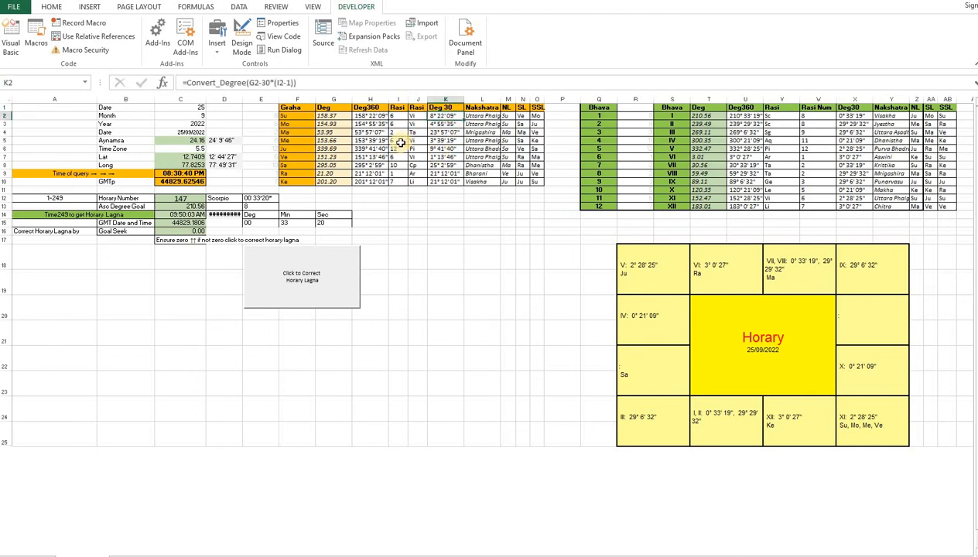
left_click(476, 116)
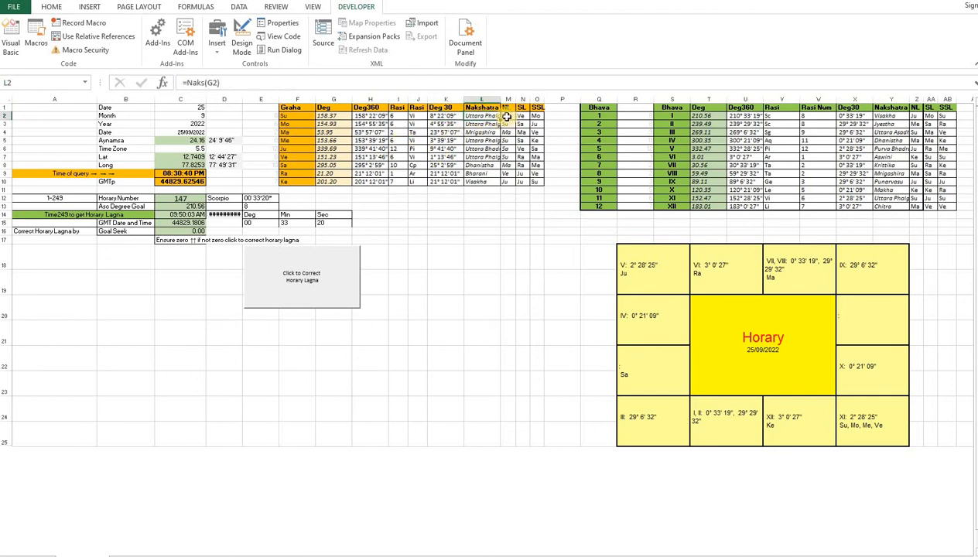
left_click(508, 117)
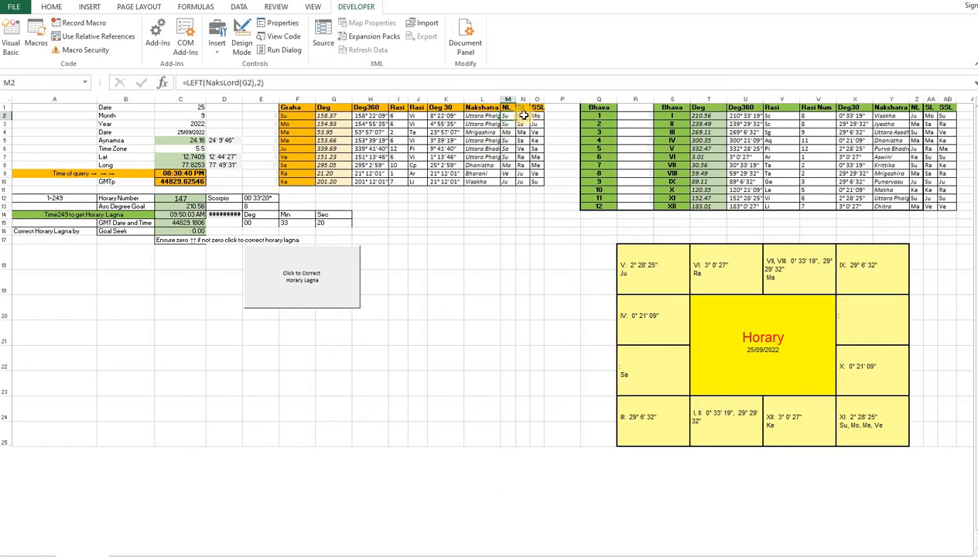
left_click(520, 117)
left_click(537, 117)
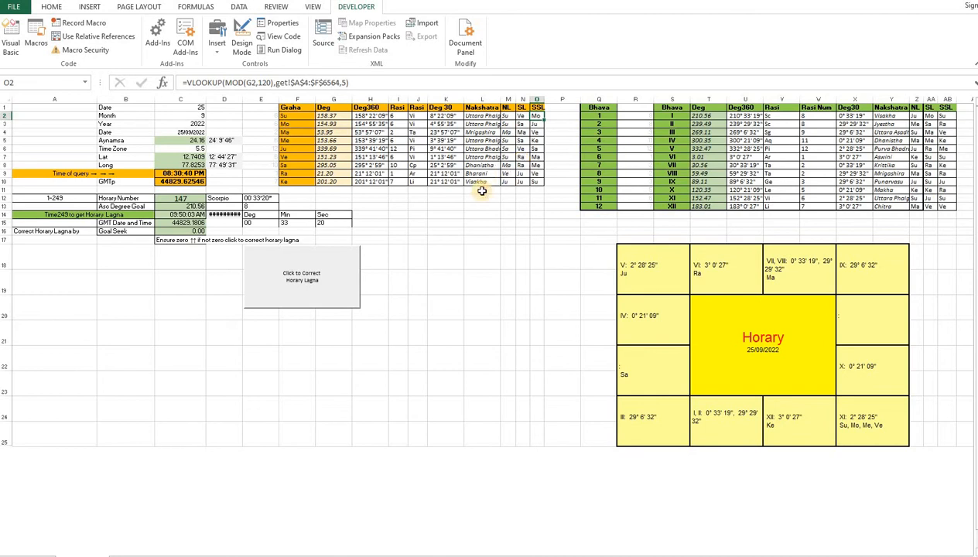
left_click(387, 214)
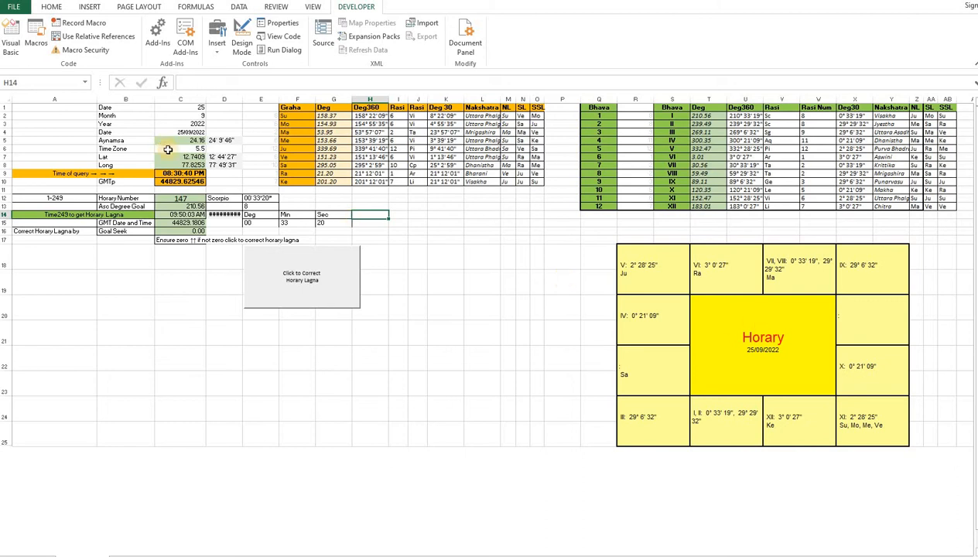
Review the horary number, the time of query and the Time249 value used to get the horary lagna.
left_click(175, 199)
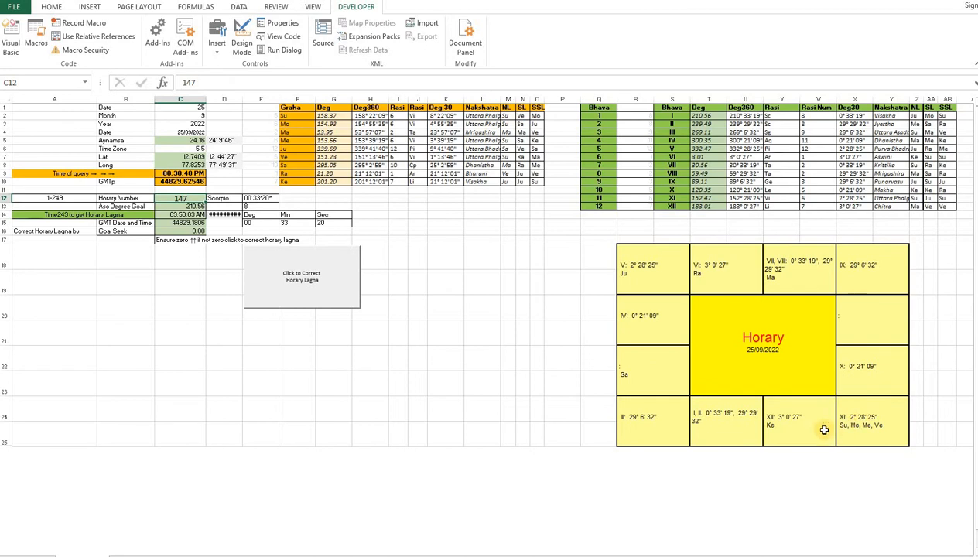
left_click(176, 173)
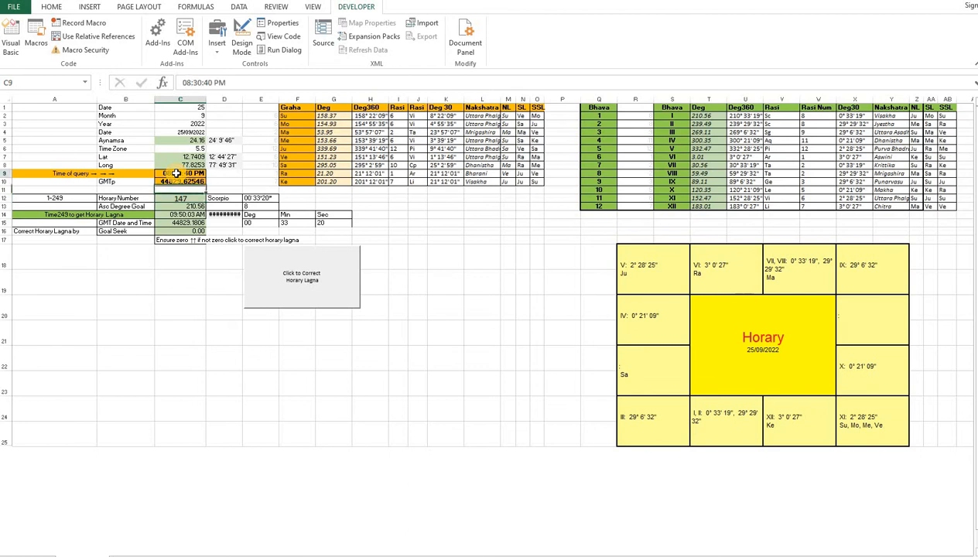
left_click(181, 197)
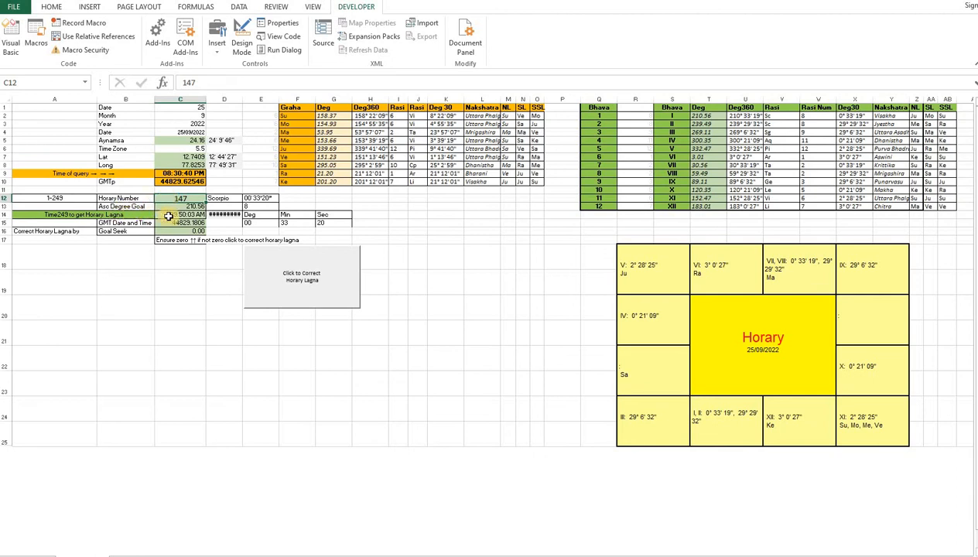
left_click(128, 215)
left_click(180, 214)
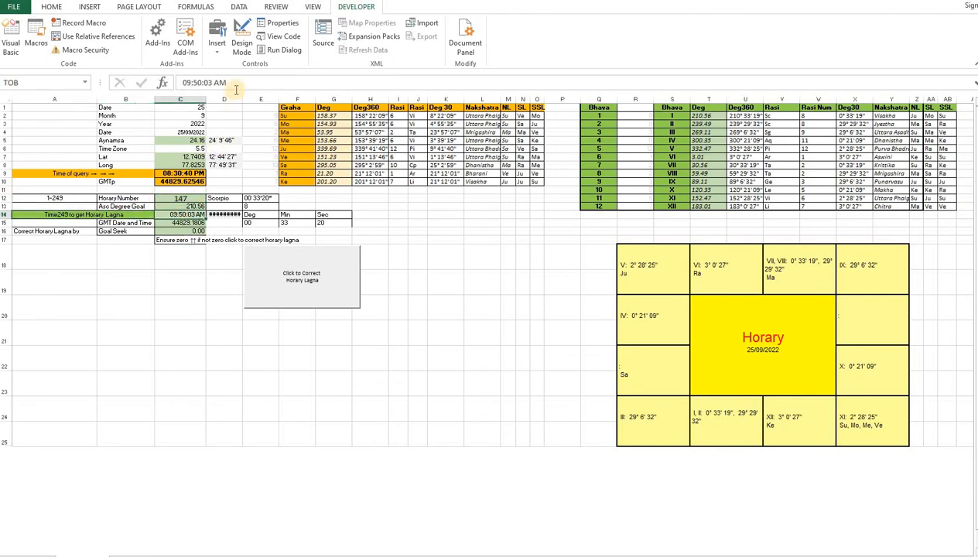
Widen column D to fit the time in D14 and check it against the Time249 value in C14.
left_click(226, 213)
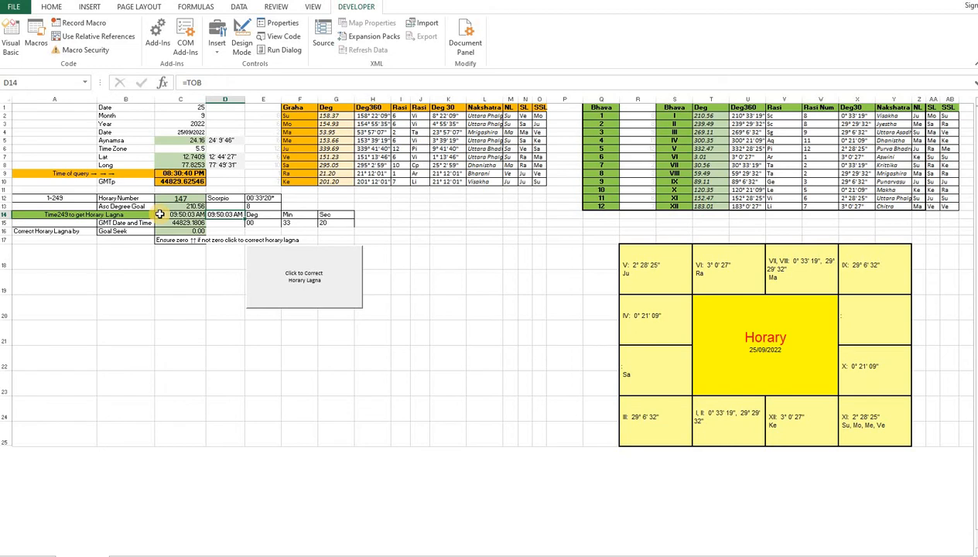
left_click(160, 214)
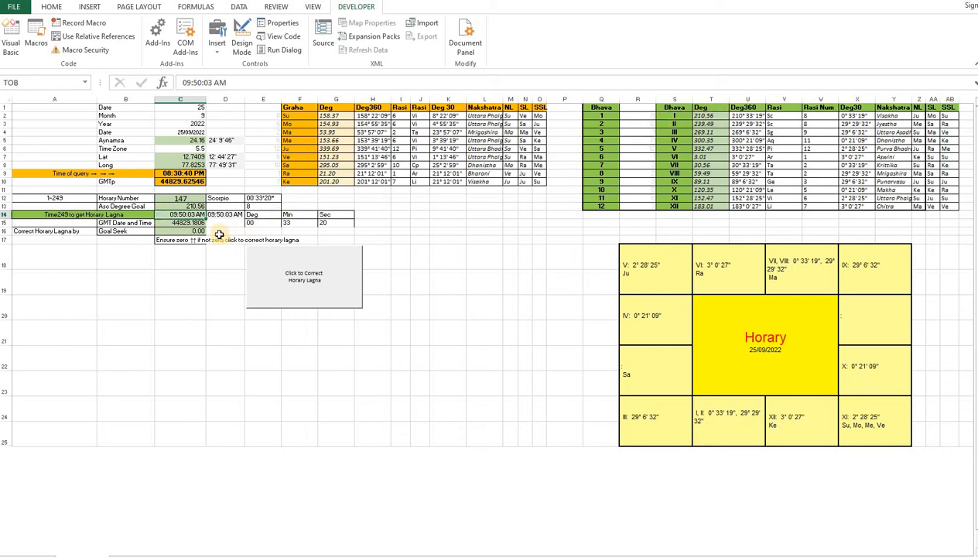
Examine the Goal Seek formula in C16 and the note below it about correcting the horary lagna.
left_click(177, 230)
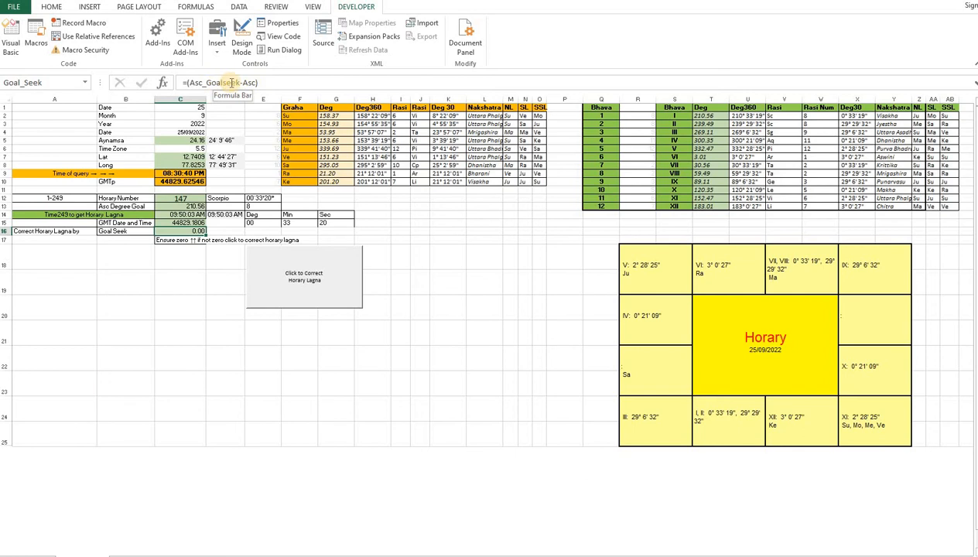
key("Down")
key("Down")
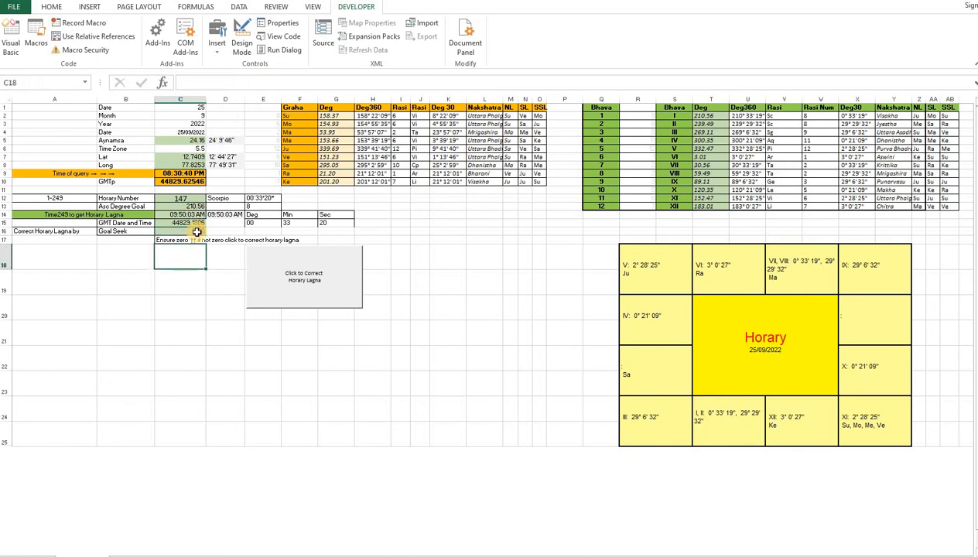
key("Up")
key("Up")
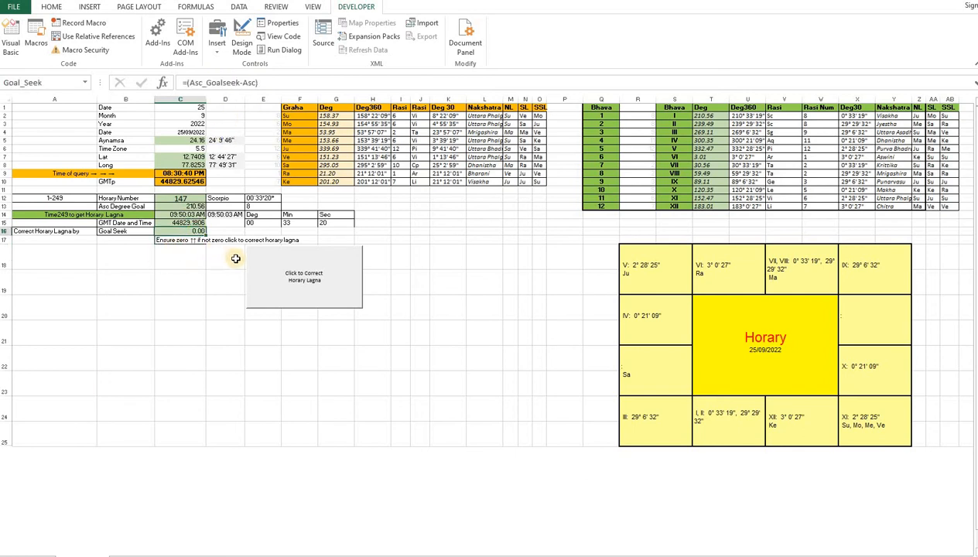
Set the horary number in C12 to 152 and check the Goal Seek value in C16.
left_click(280, 277)
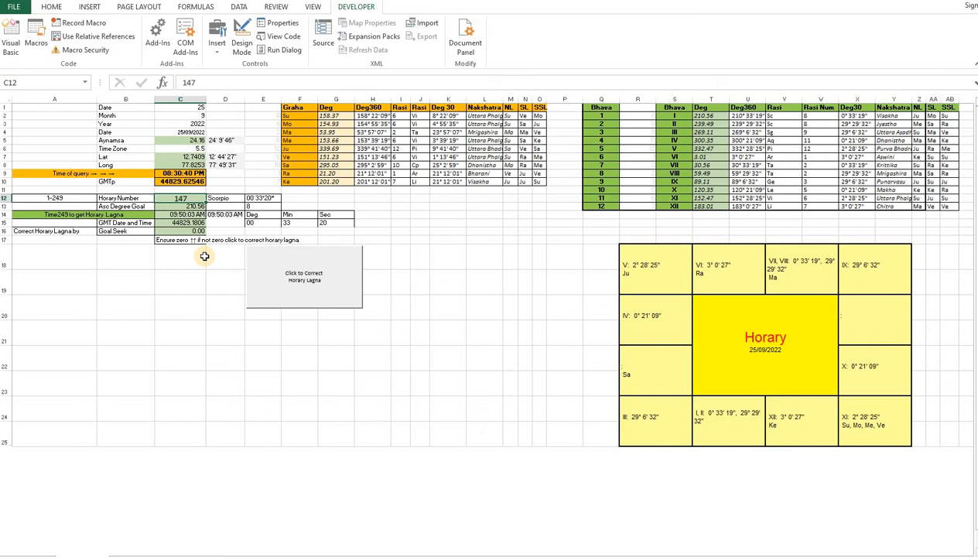
type("152")
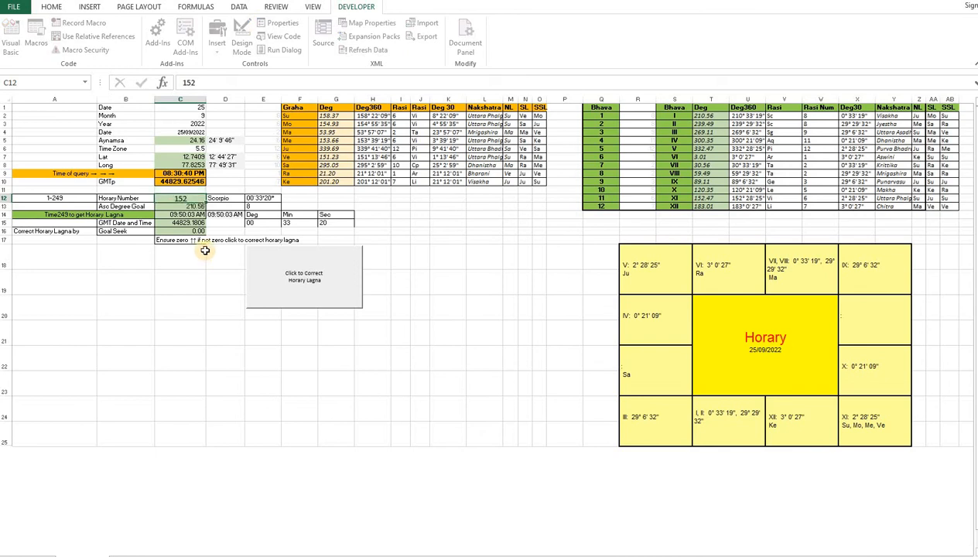
key("Return")
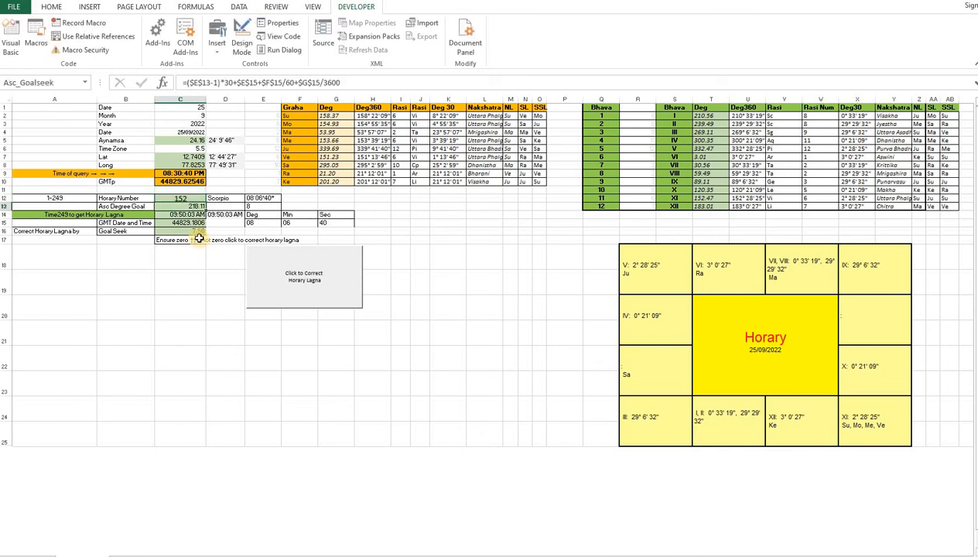
key("Down")
key("Down")
key("Down")
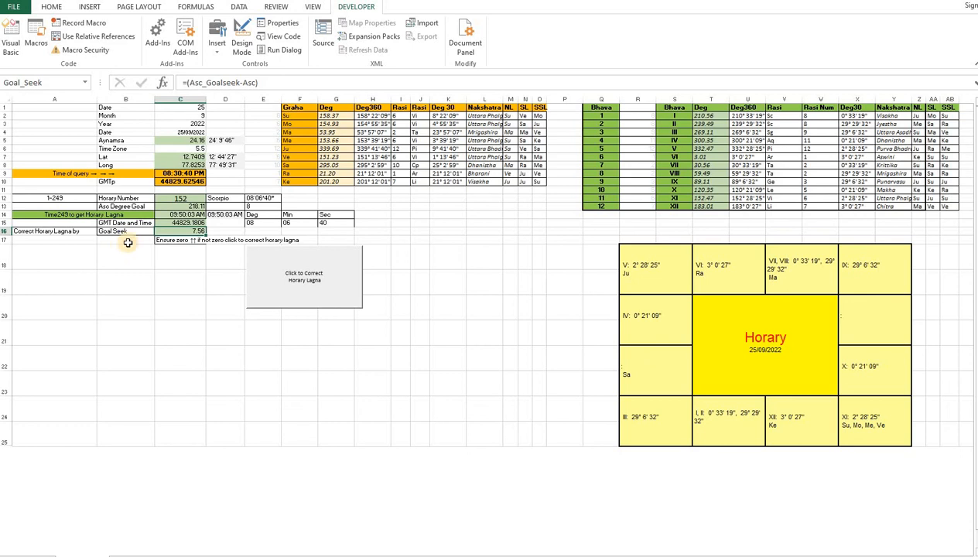
Review the horary number, Asc Degree Goal and Time249 cells, and run the horary lagna correction for number 152.
left_click(184, 199)
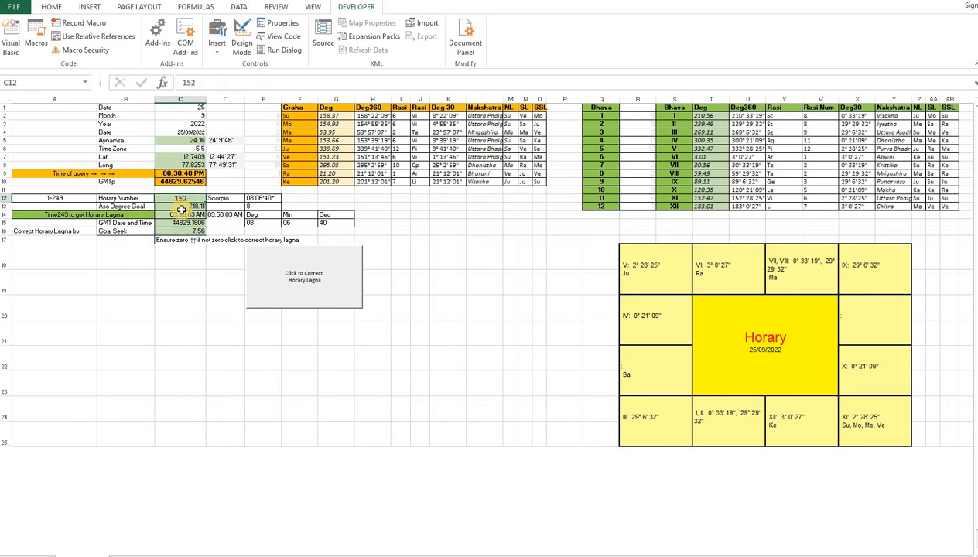
left_click(183, 207)
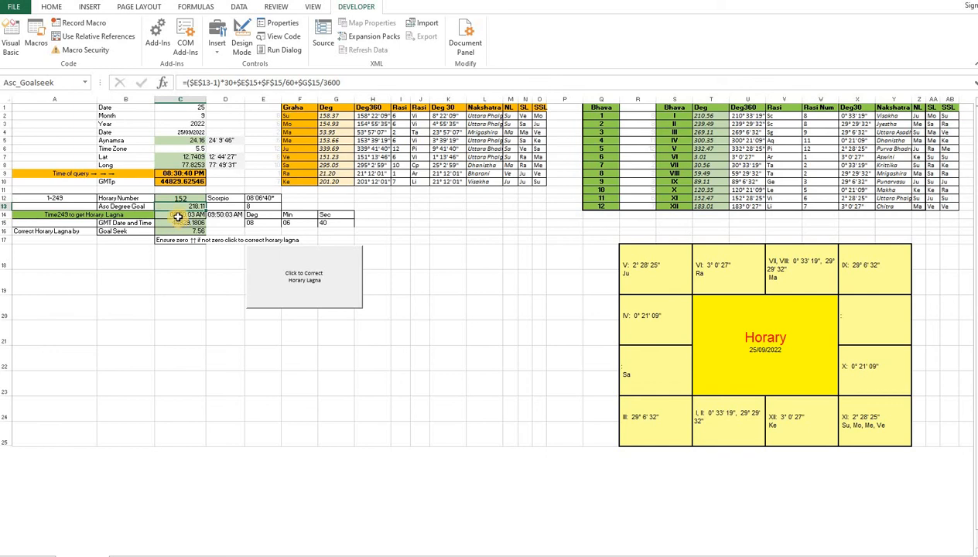
left_click(178, 216)
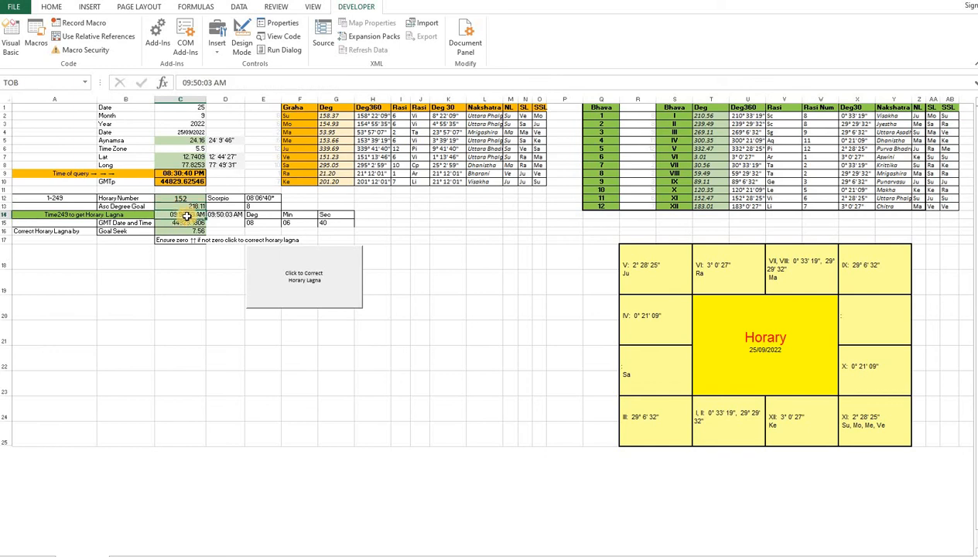
left_click(290, 284)
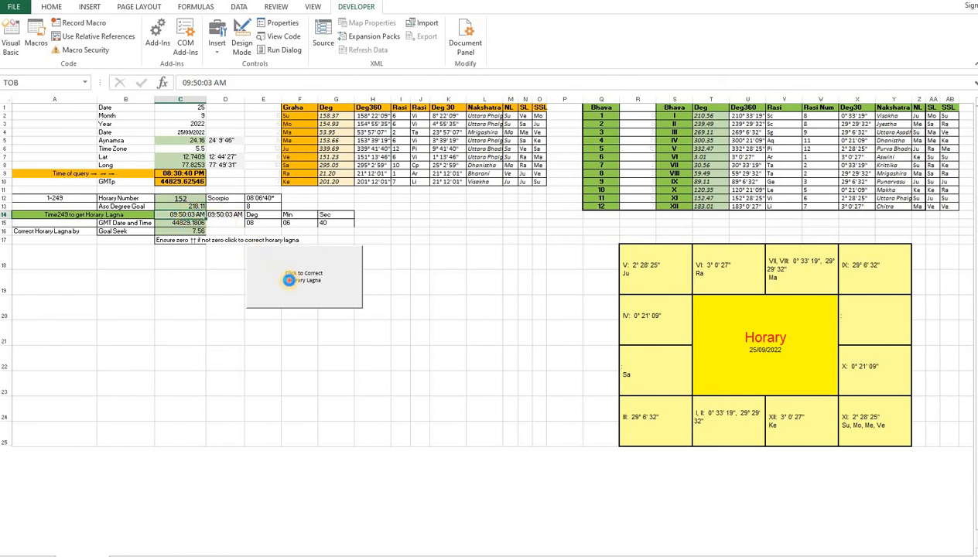